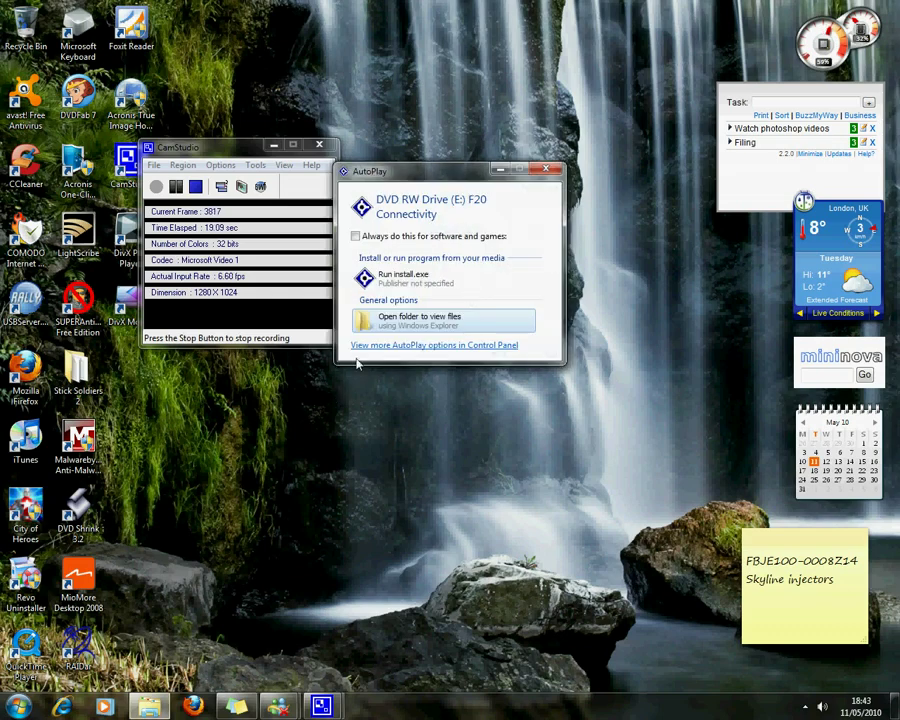
- Run install.exe from the F20 Connectivity disc with permission, choose English (UK) and start installing F-Series Desktop
{"action": "left_click", "coordinate": [428, 290]}
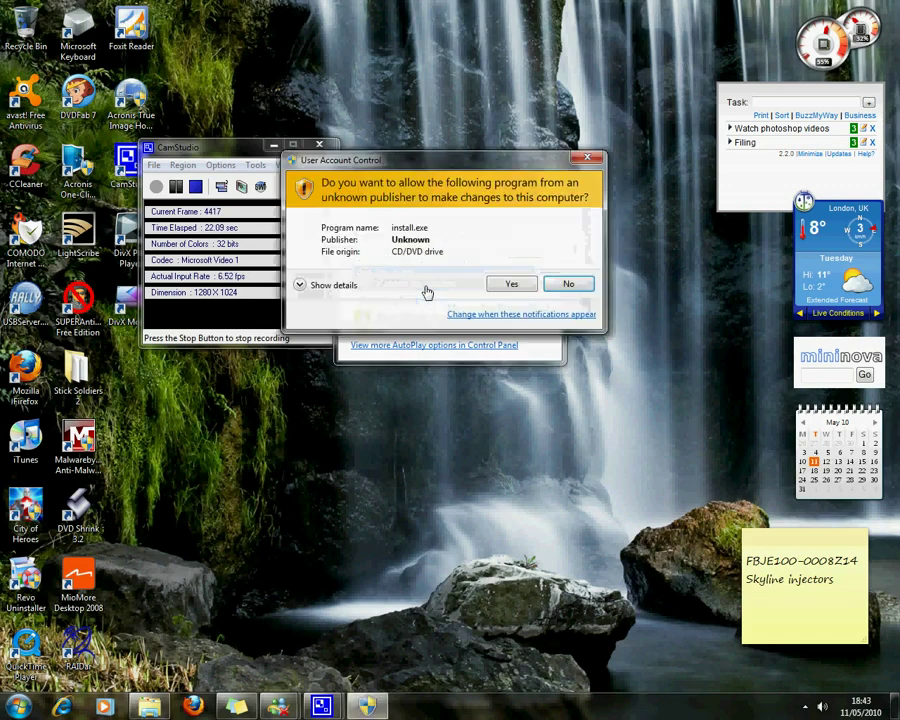
{"action": "left_click", "coordinate": [497, 290]}
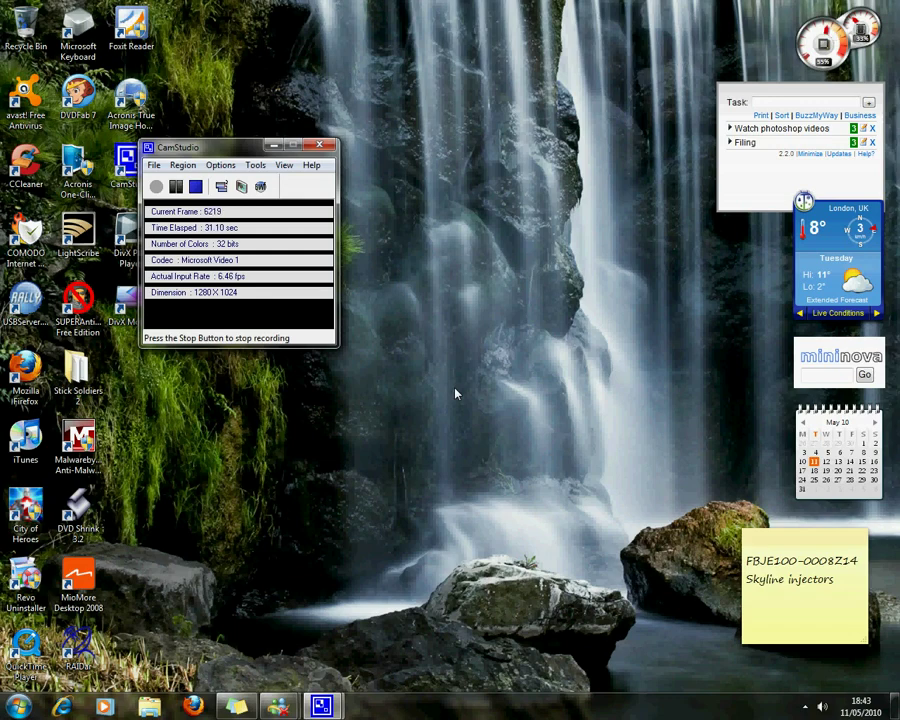
{"action": "left_click_drag", "start_coordinate": [228, 157], "coordinate": [793, 636]}
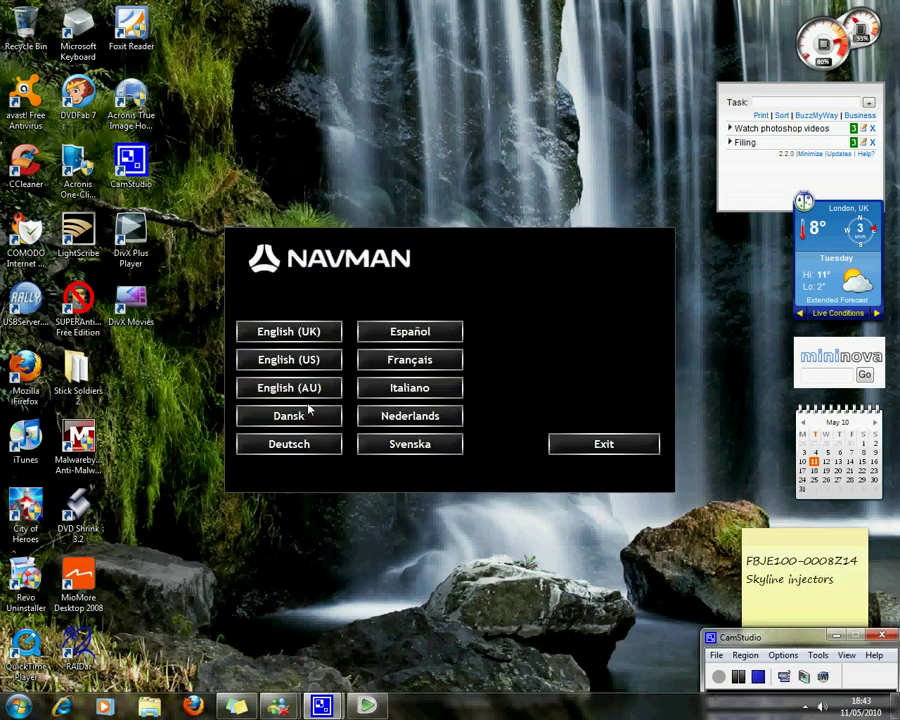
{"action": "left_click", "coordinate": [295, 333]}
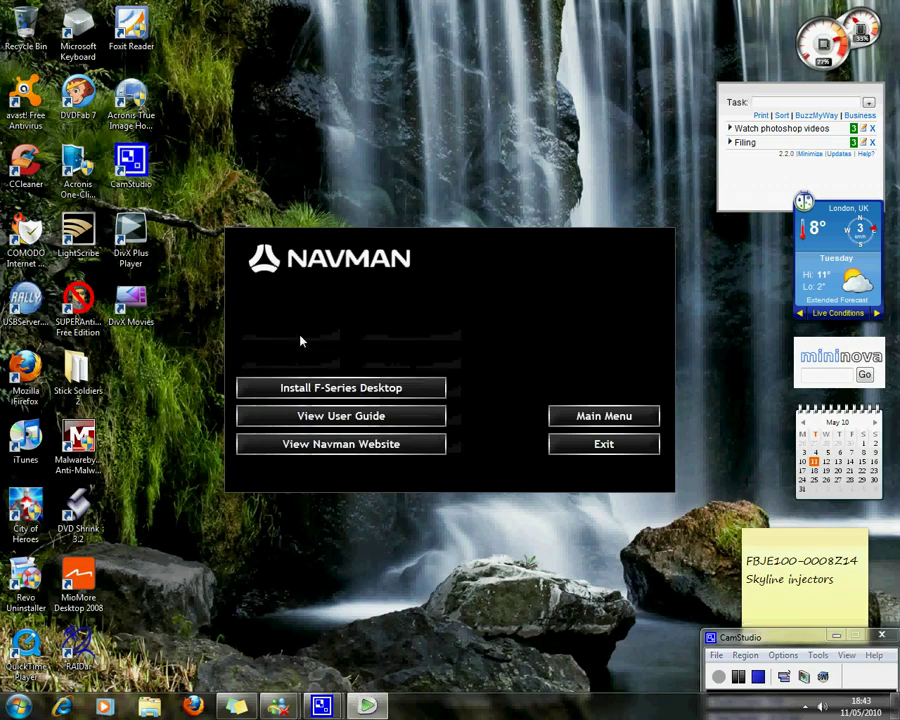
{"action": "left_click", "coordinate": [334, 396]}
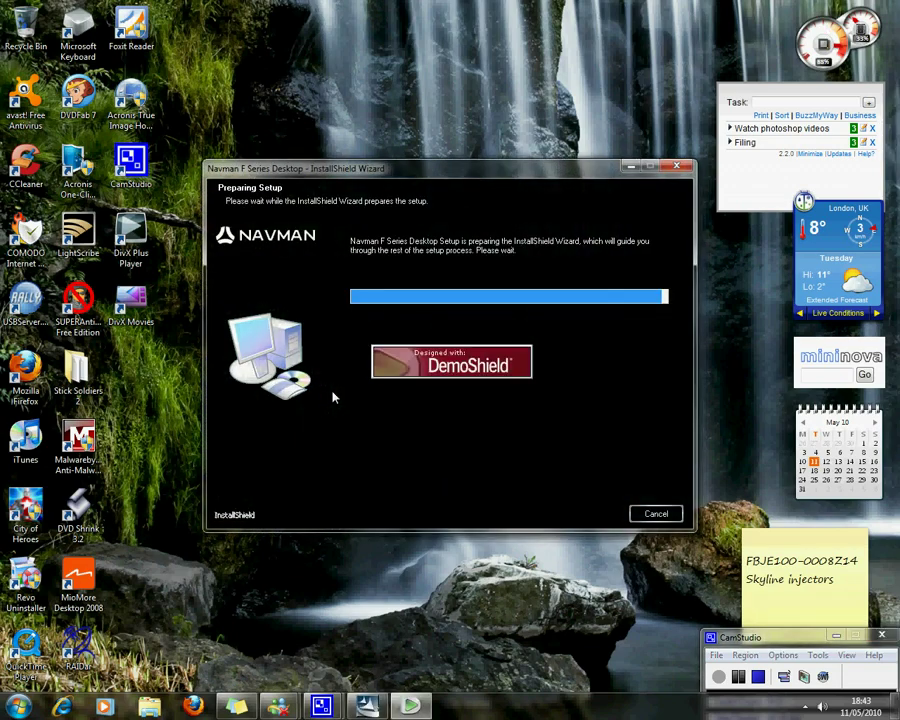
- Accept the licence agreement and install Navman F Series Desktop to the default destination folder
{"action": "left_click", "coordinate": [528, 530]}
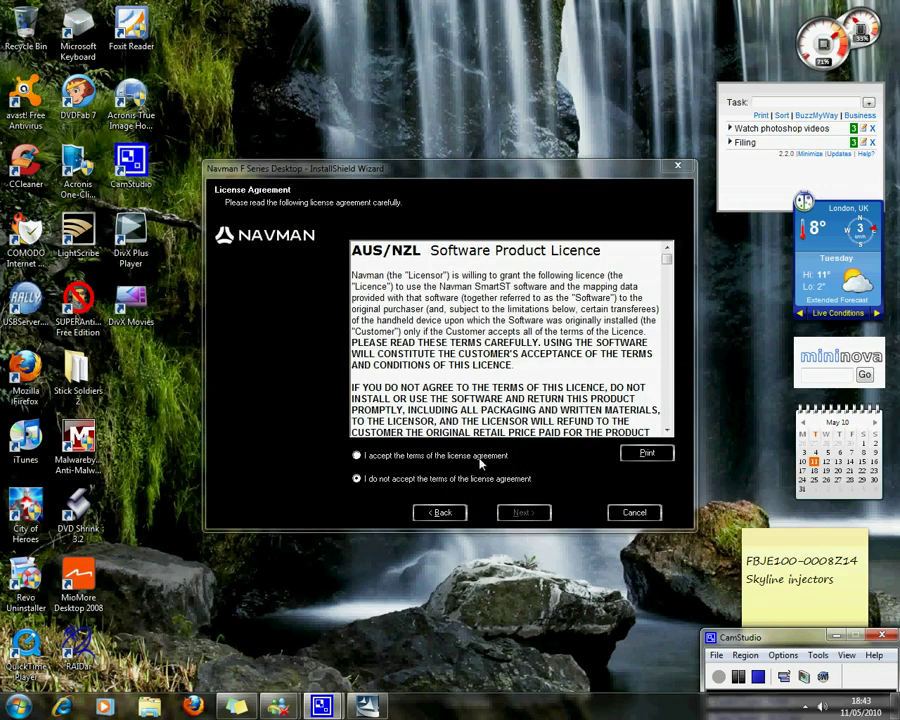
{"action": "left_click", "coordinate": [448, 457]}
{"action": "left_click", "coordinate": [523, 512]}
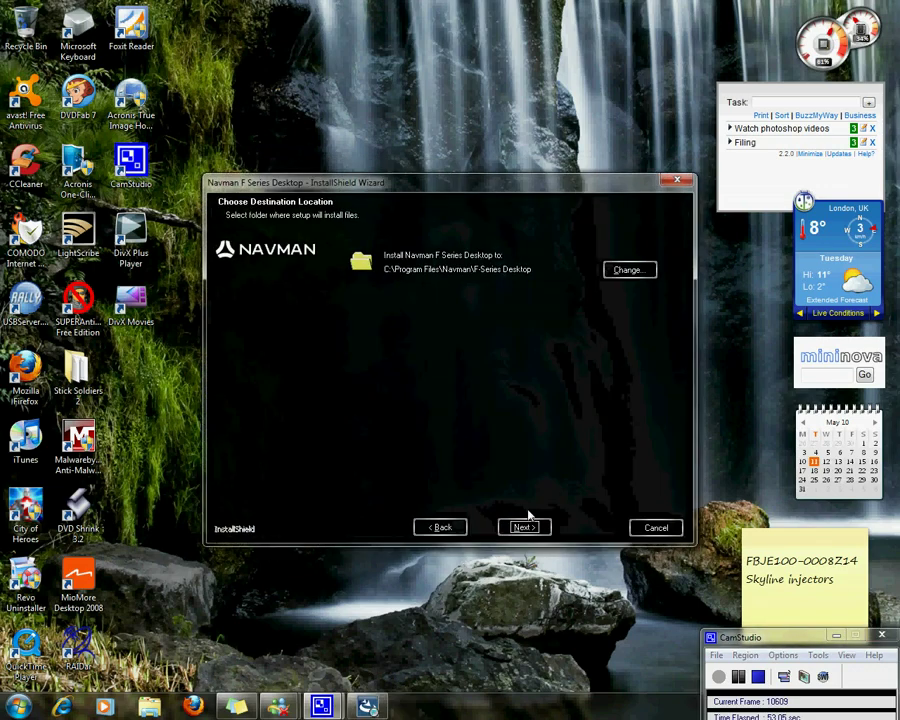
{"action": "left_click", "coordinate": [523, 527]}
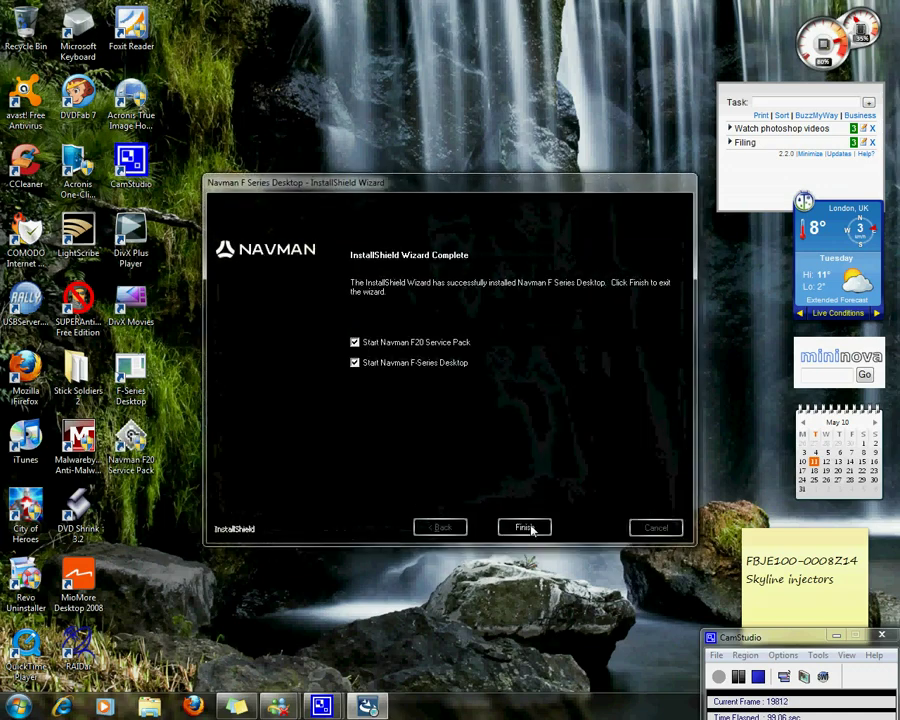
- Finish the setup wizard with automatic start of both the F20 Service Pack and F-Series Desktop turned off
{"action": "left_click", "coordinate": [355, 363]}
{"action": "left_click", "coordinate": [355, 343]}
{"action": "left_click", "coordinate": [524, 527]}
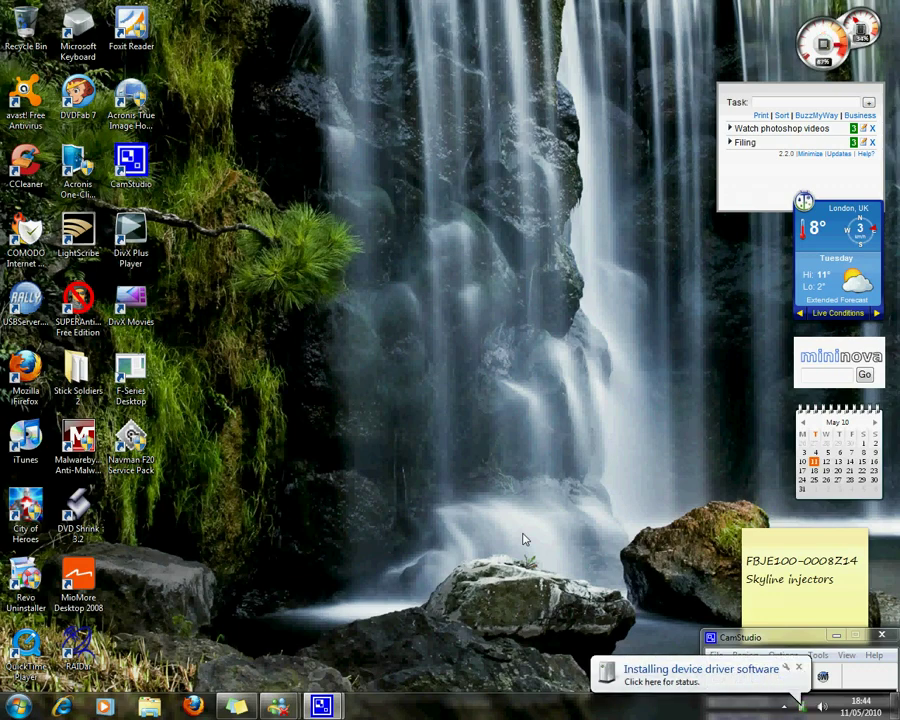
- Check the driver installation status of the connected device and close the status window
{"action": "left_click", "coordinate": [659, 682]}
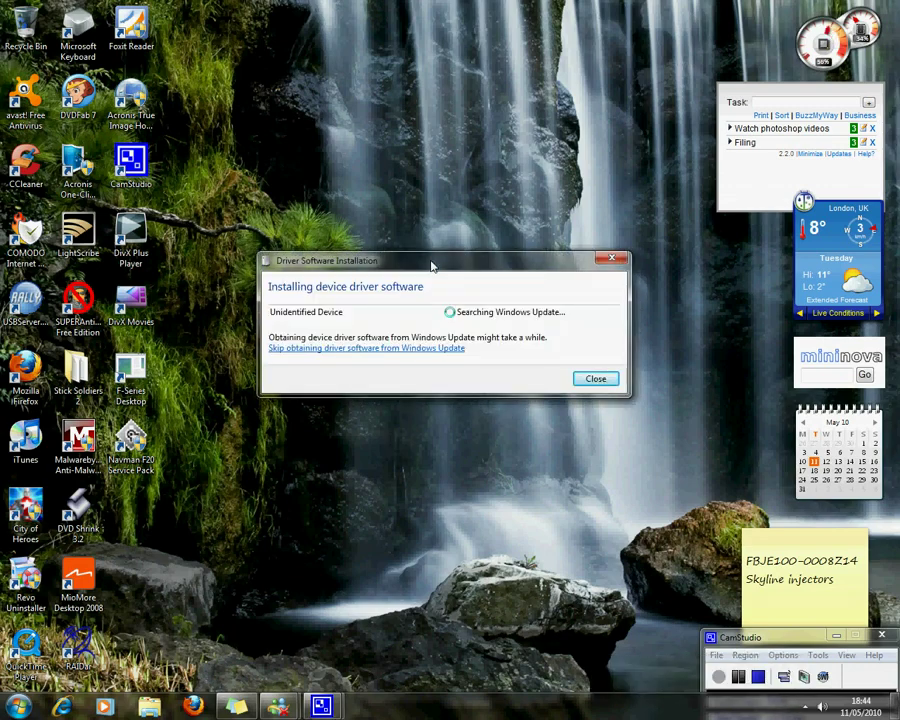
{"action": "left_click_drag", "start_coordinate": [432, 265], "coordinate": [456, 398]}
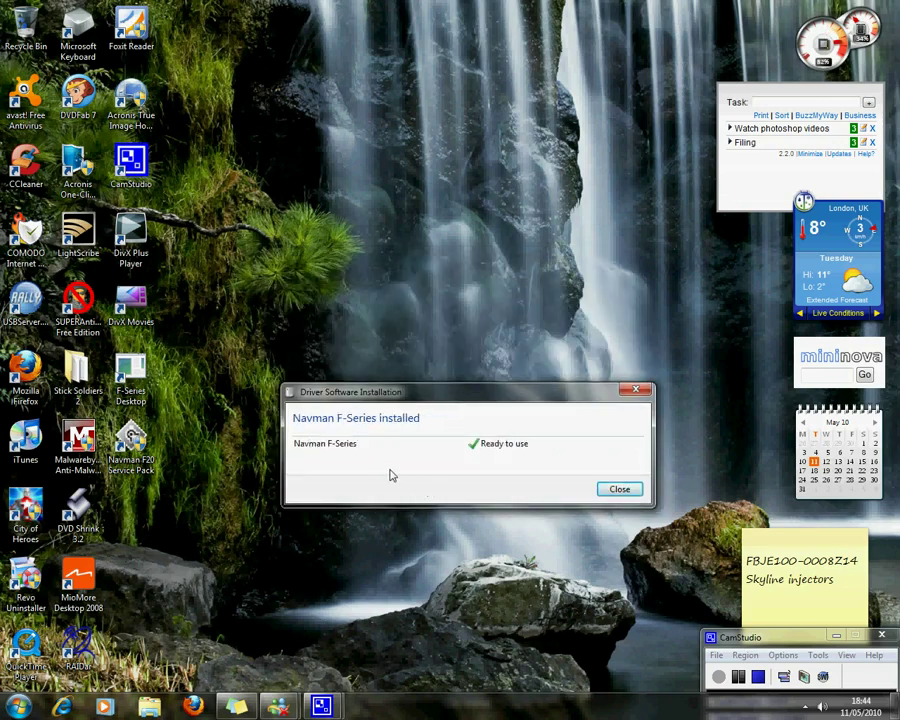
{"action": "left_click", "coordinate": [617, 491]}
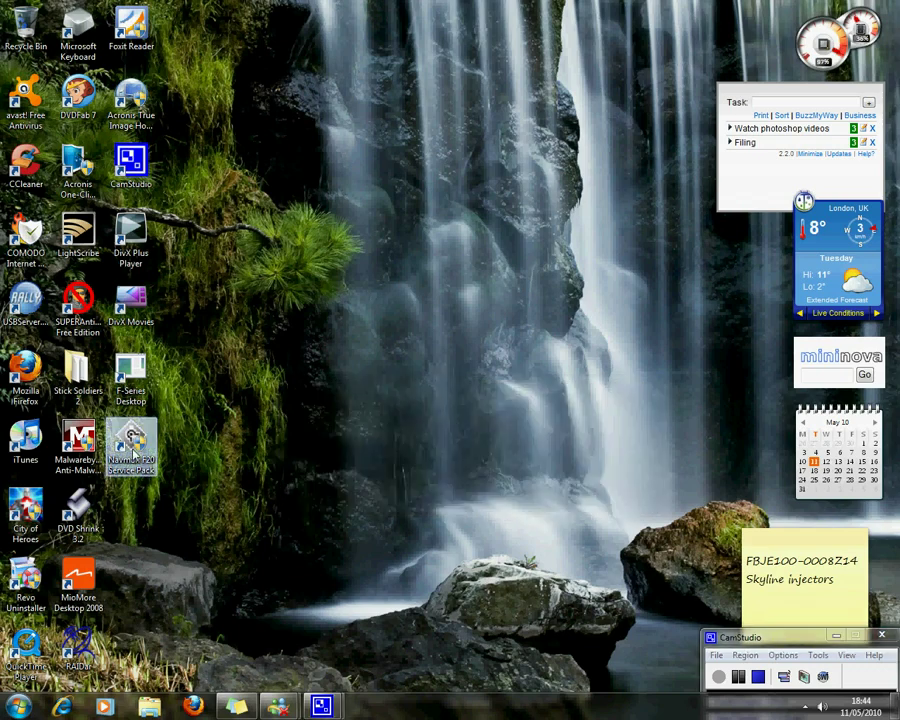
- Run the Navman F20 Service Pack, allow it with Installation Mode enabled, and install the update over the existing SmartST version
{"action": "double_click", "coordinate": [133, 450]}
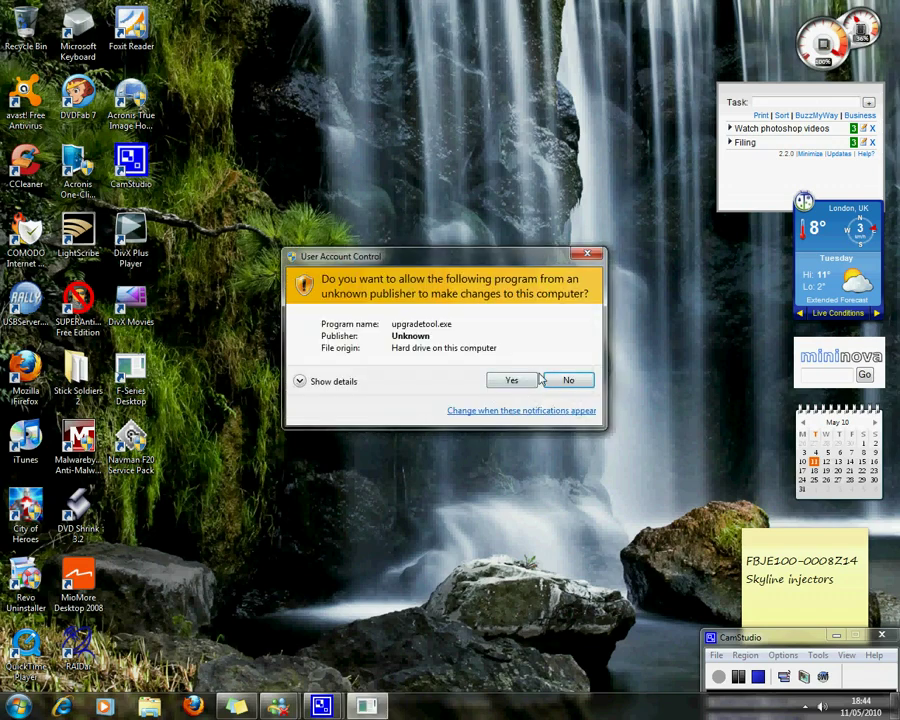
{"action": "left_click", "coordinate": [519, 385]}
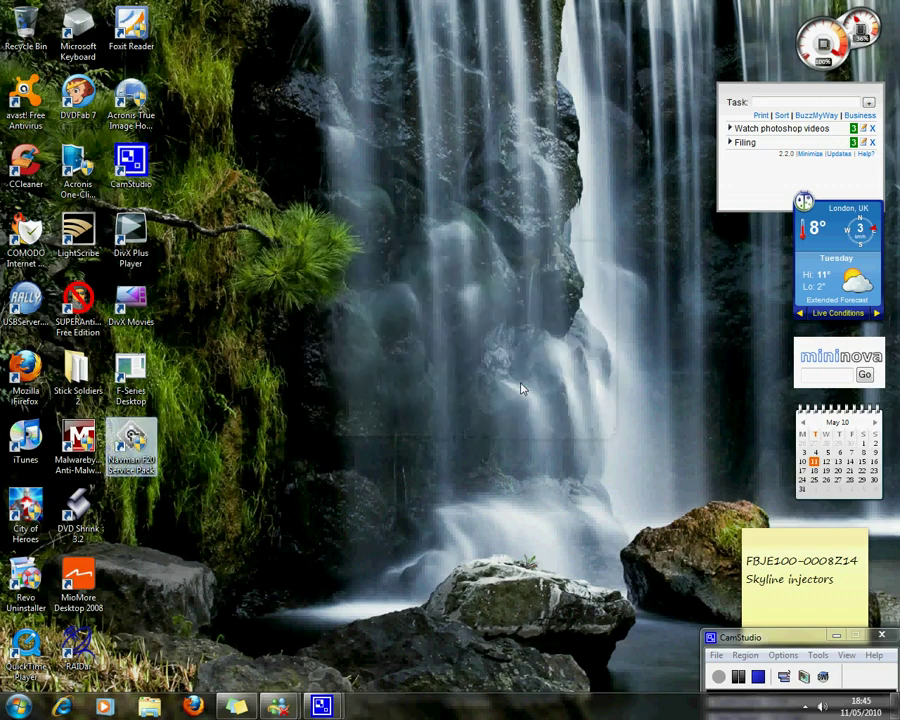
{"action": "left_click", "coordinate": [683, 636]}
{"action": "left_click", "coordinate": [809, 676]}
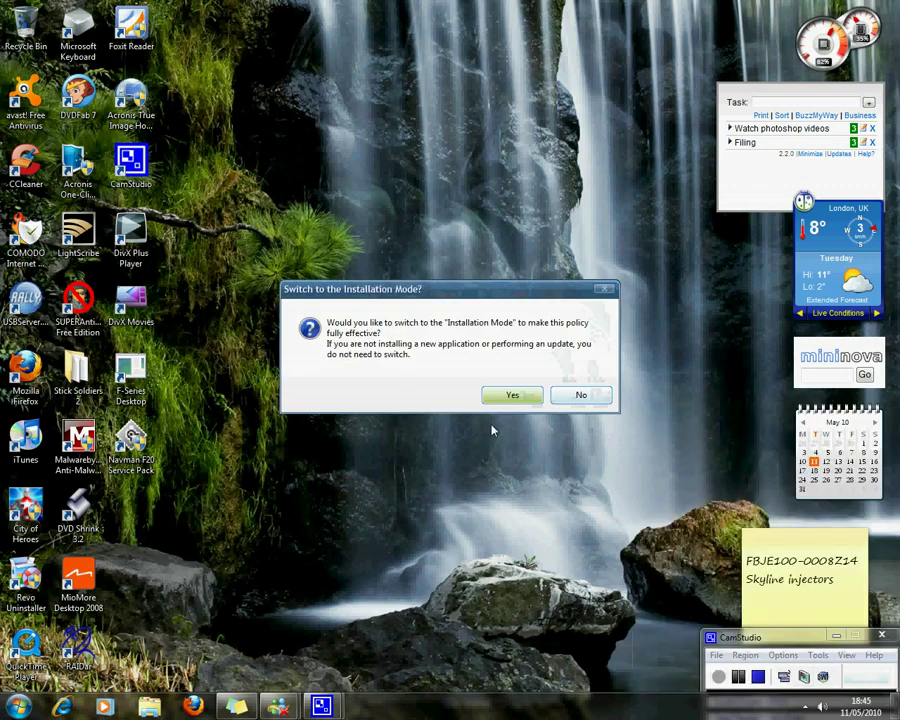
{"action": "left_click", "coordinate": [512, 393]}
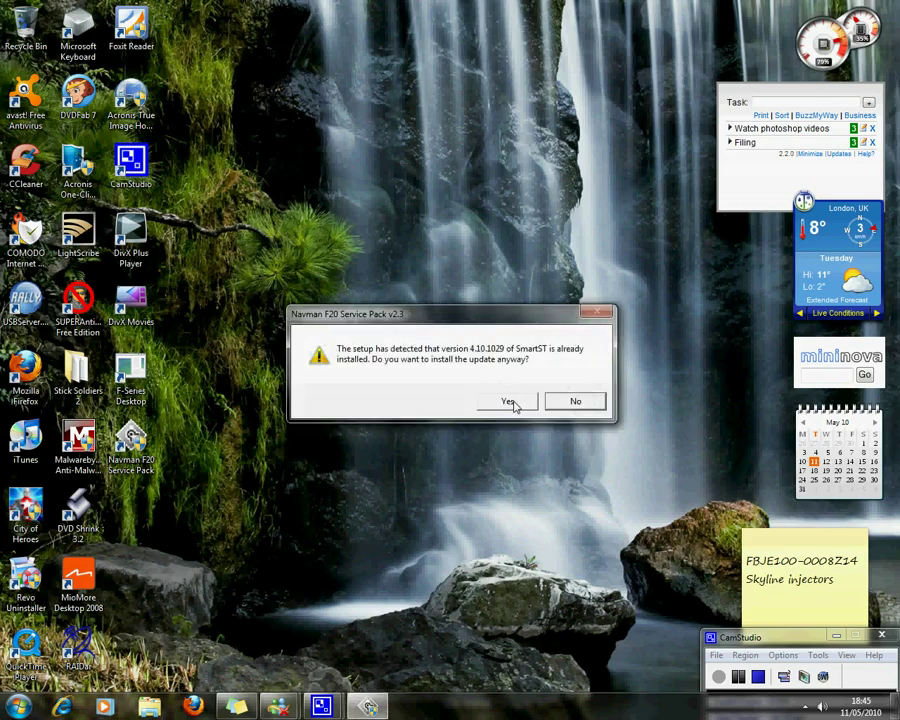
{"action": "left_click", "coordinate": [510, 401]}
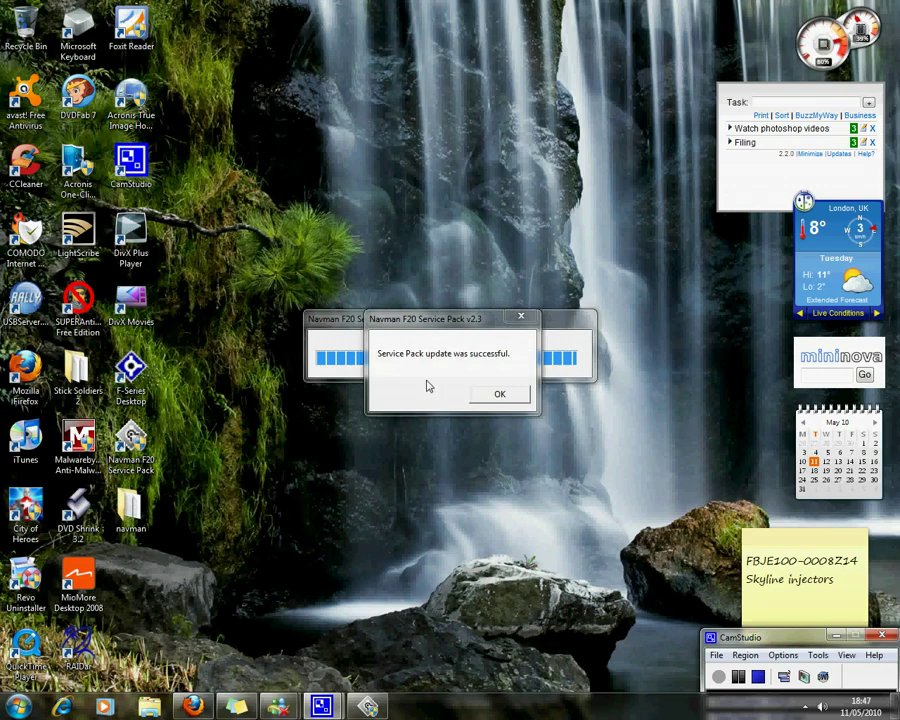
{"action": "left_click", "coordinate": [495, 395]}
- Launch F-Series Desktop from its desktop shortcut and start a new POI file
{"action": "left_click", "coordinate": [134, 400]}
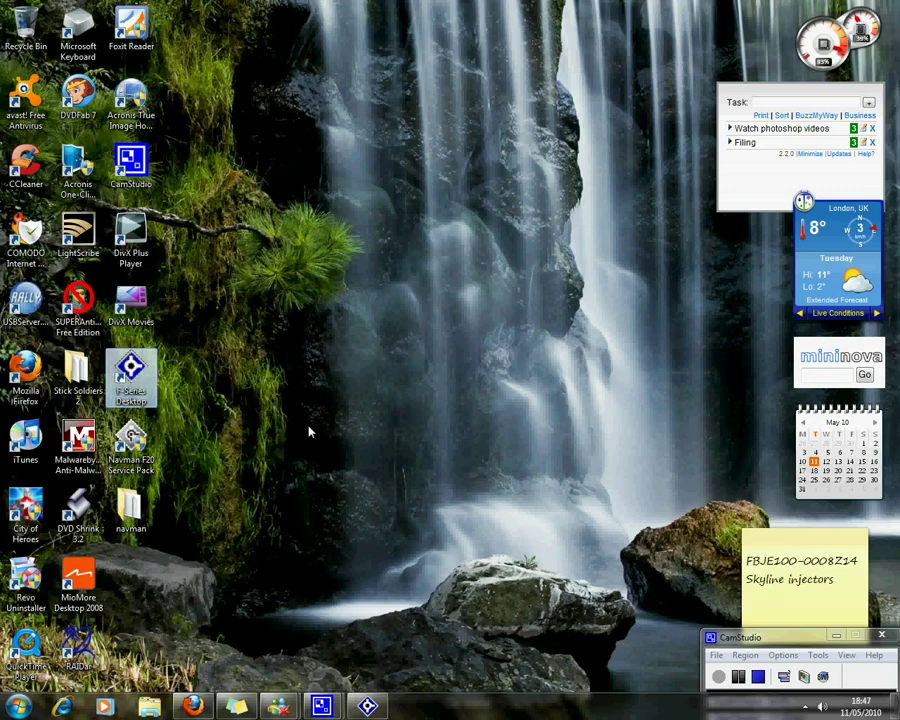
{"action": "left_click", "coordinate": [221, 112]}
{"action": "left_click", "coordinate": [228, 135]}
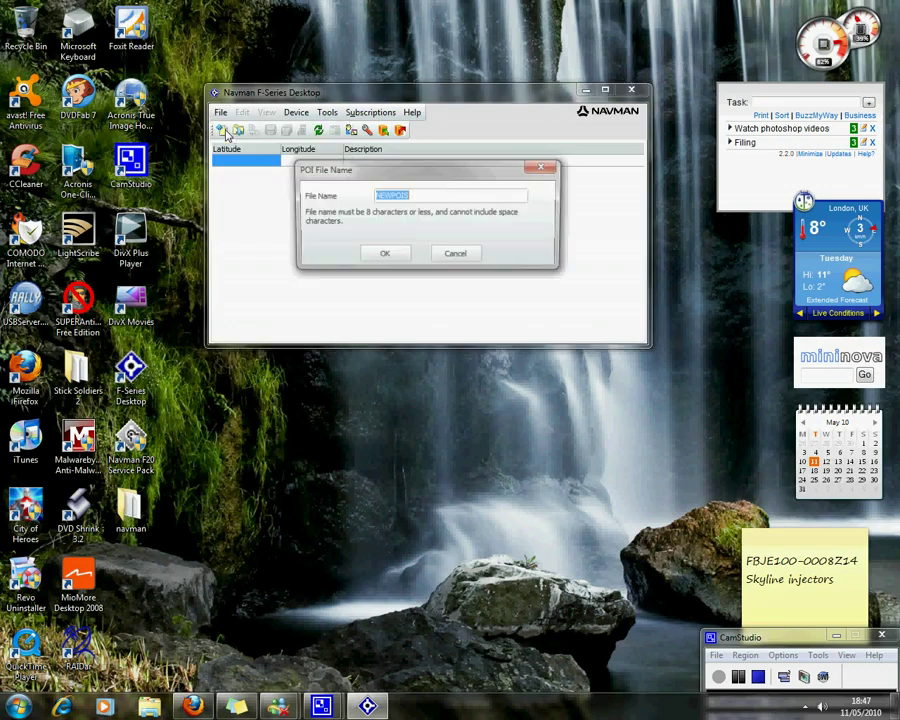
{"action": "type", "text": "Tesco"}
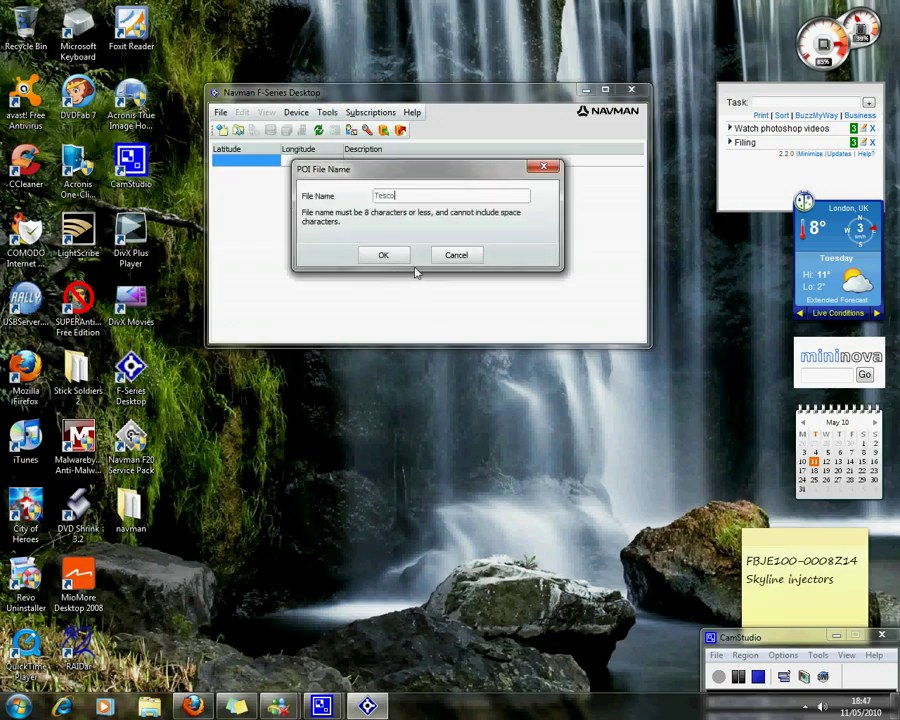
{"action": "key", "text": "BackSpace"}
{"action": "key", "text": "BackSpace"}
{"action": "key", "text": "BackSpace"}
{"action": "key", "text": "BackSpace"}
{"action": "key", "text": "BackSpace"}
- Name the new POI file Supermarket, create it and dismiss the notice
{"action": "type", "text": "S"}
{"action": "left_click", "coordinate": [397, 254]}
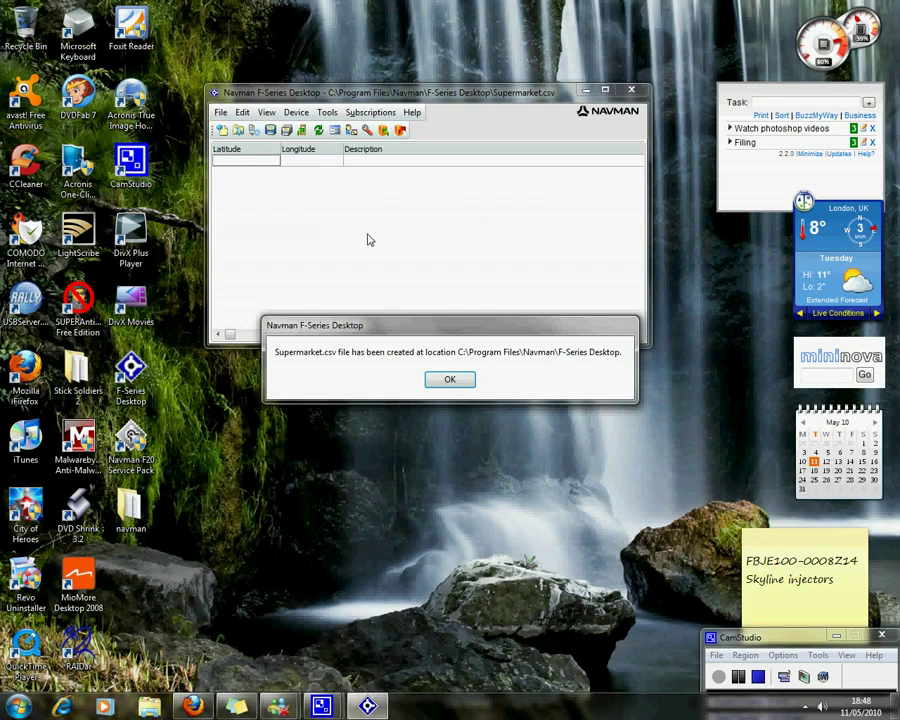
{"action": "left_click", "coordinate": [448, 380]}
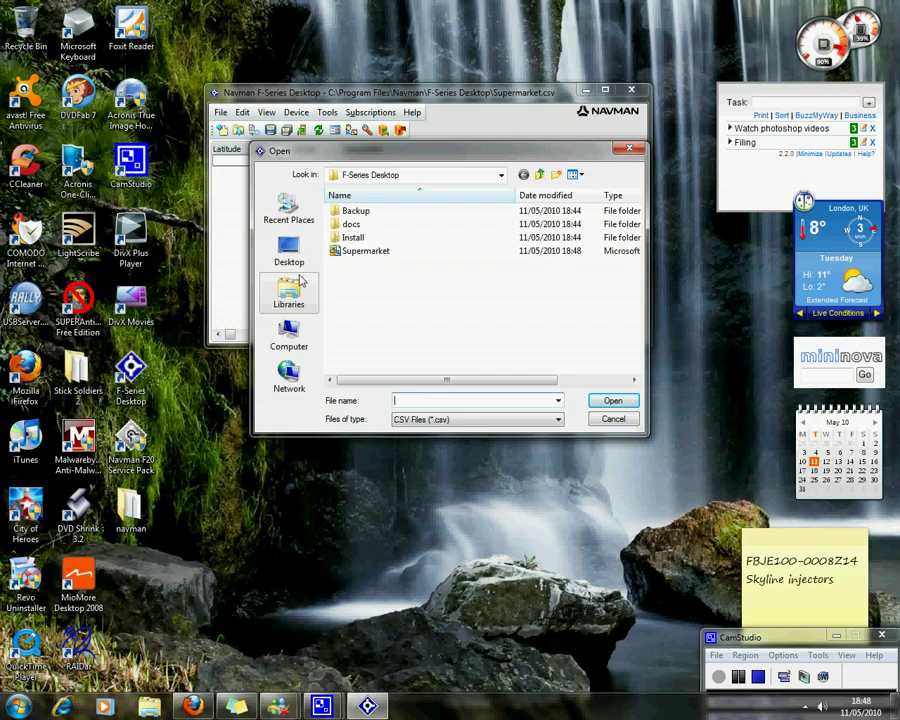
- Open the Tesco CSV file from the navman folder on the desktop and answer Yes to the pending prompt
{"action": "left_click", "coordinate": [293, 258]}
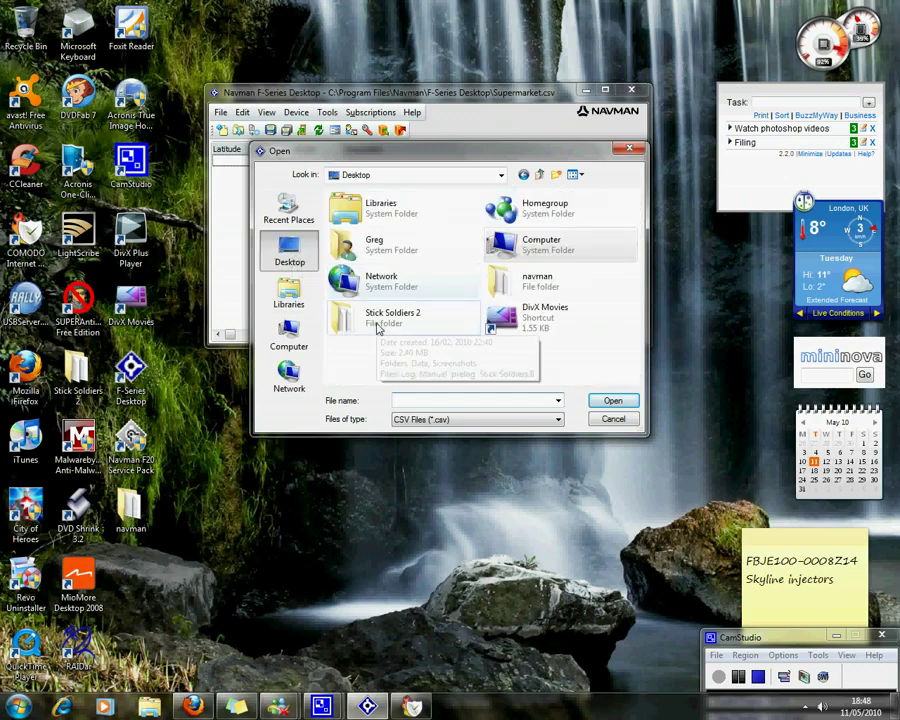
{"action": "double_click", "coordinate": [500, 283]}
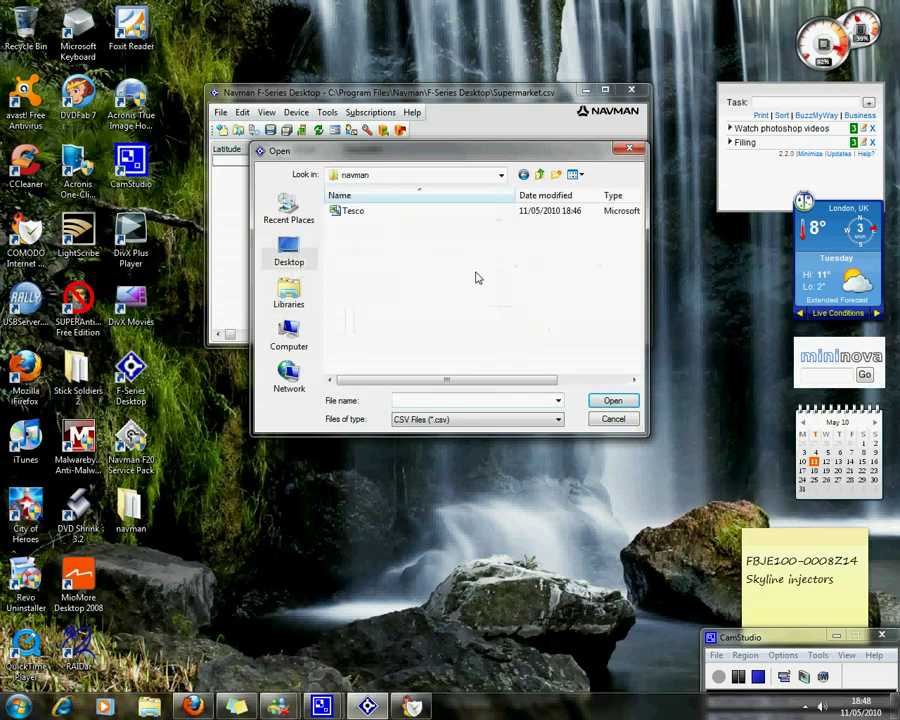
{"action": "double_click", "coordinate": [362, 220]}
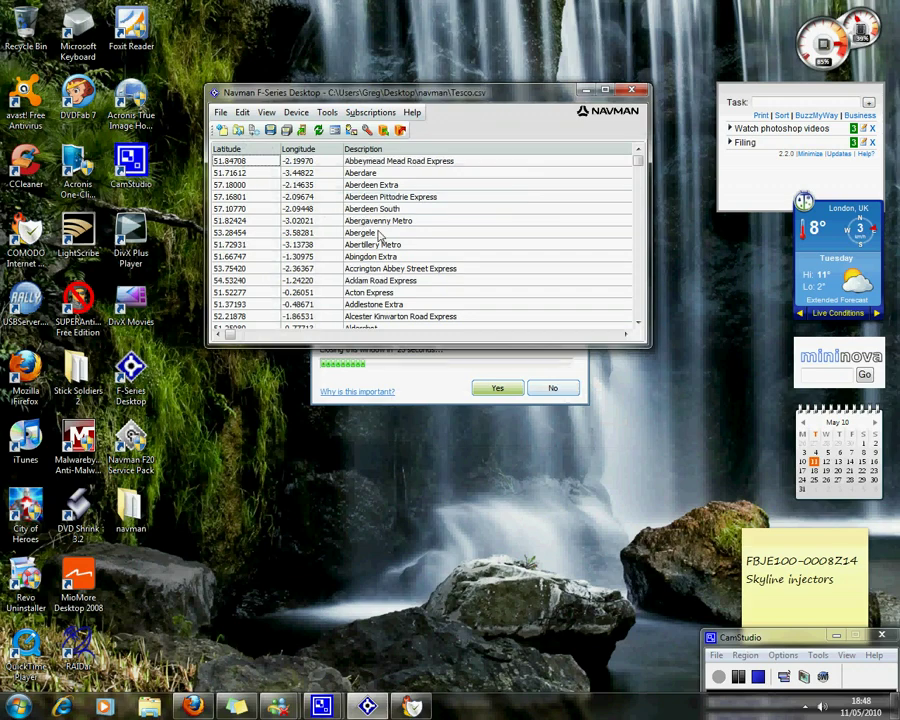
{"action": "left_click", "coordinate": [510, 389]}
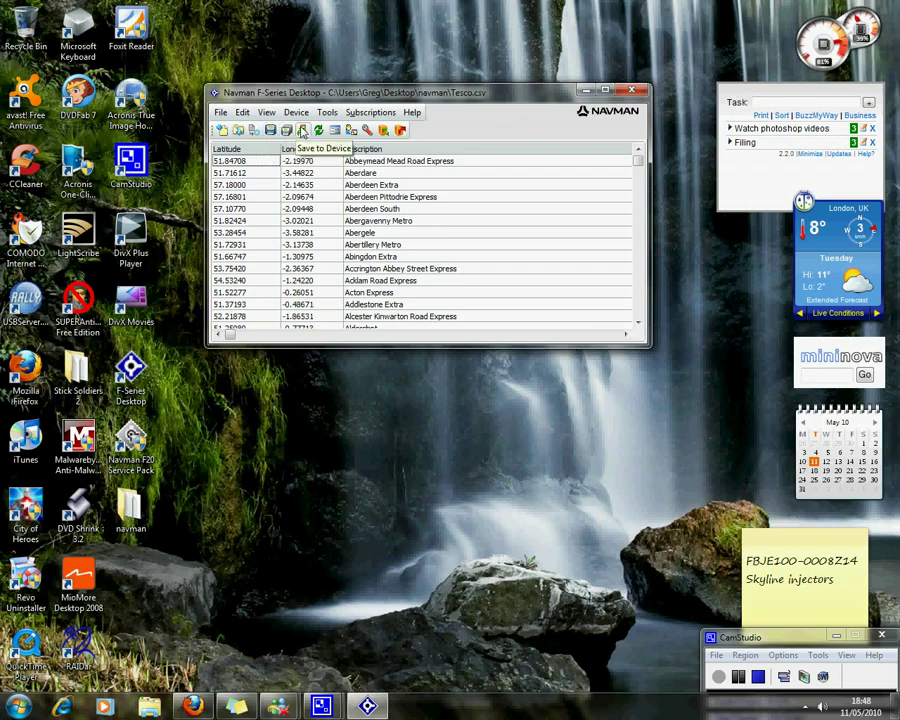
- Start saving the Tesco POIs to the device and assign Tesco.bmp as their icon, treating POIEditor.exe as Installer or Updater
{"action": "left_click", "coordinate": [302, 131]}
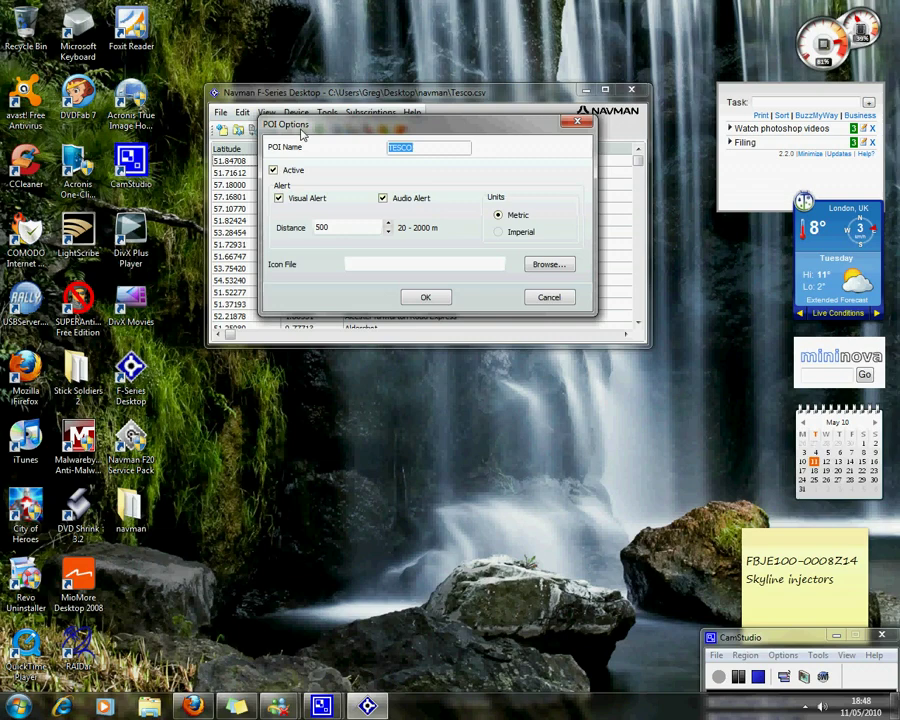
{"action": "left_click", "coordinate": [548, 264]}
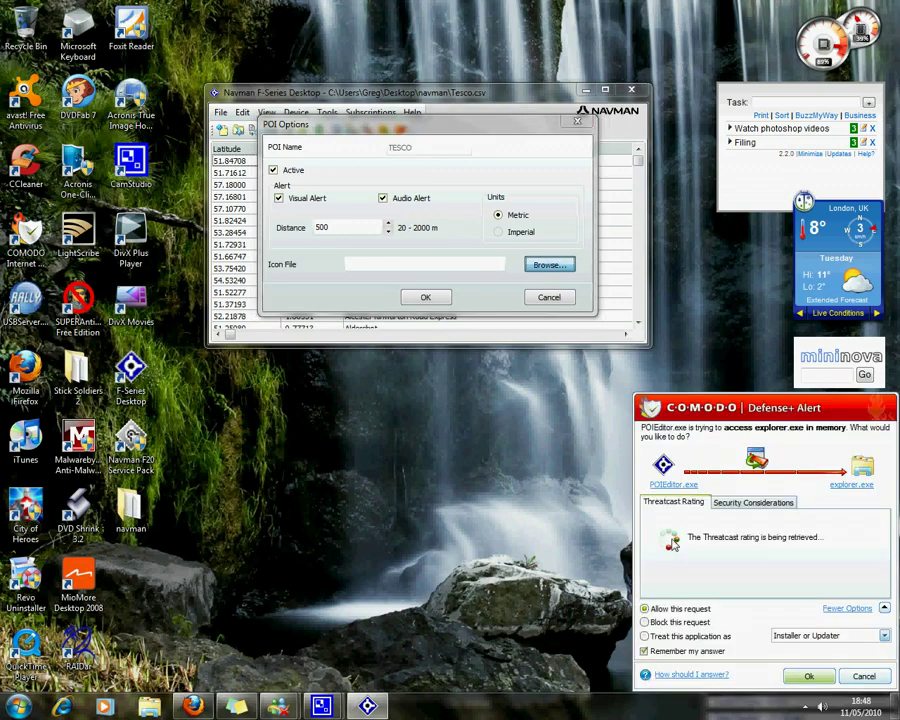
{"action": "left_click", "coordinate": [688, 637]}
{"action": "left_click", "coordinate": [805, 677]}
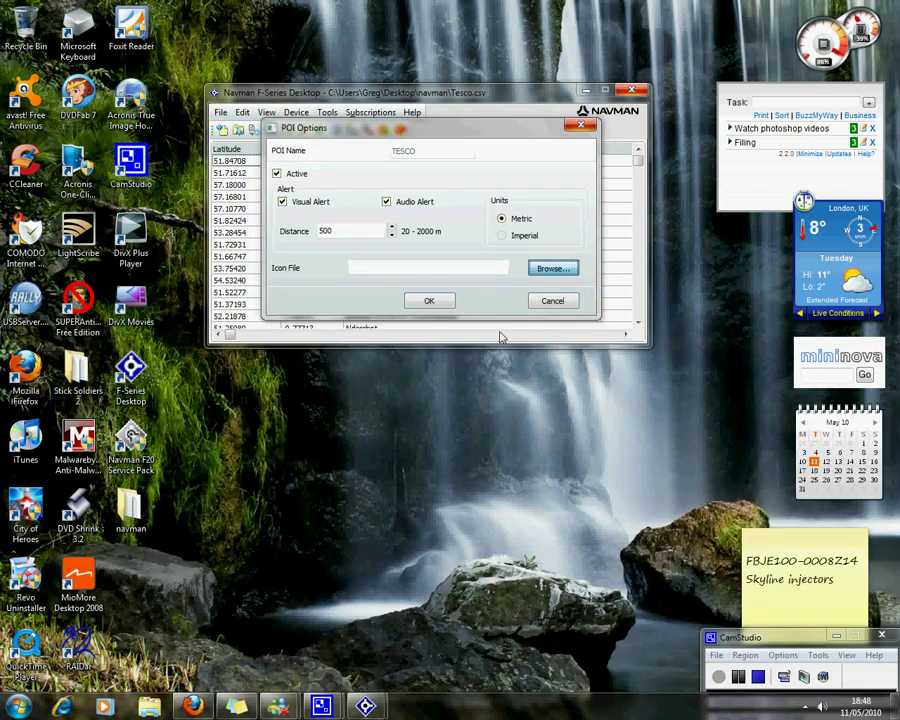
{"action": "double_click", "coordinate": [365, 252]}
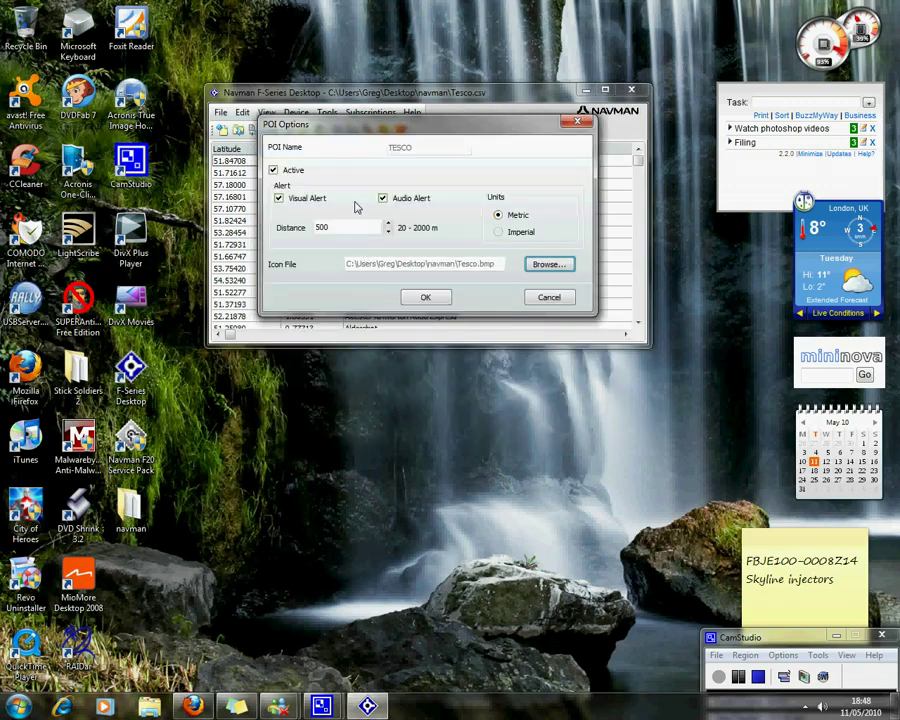
- Accept the POI options and copy the Tesco POIs to the device's internal memory
{"action": "left_click", "coordinate": [438, 300]}
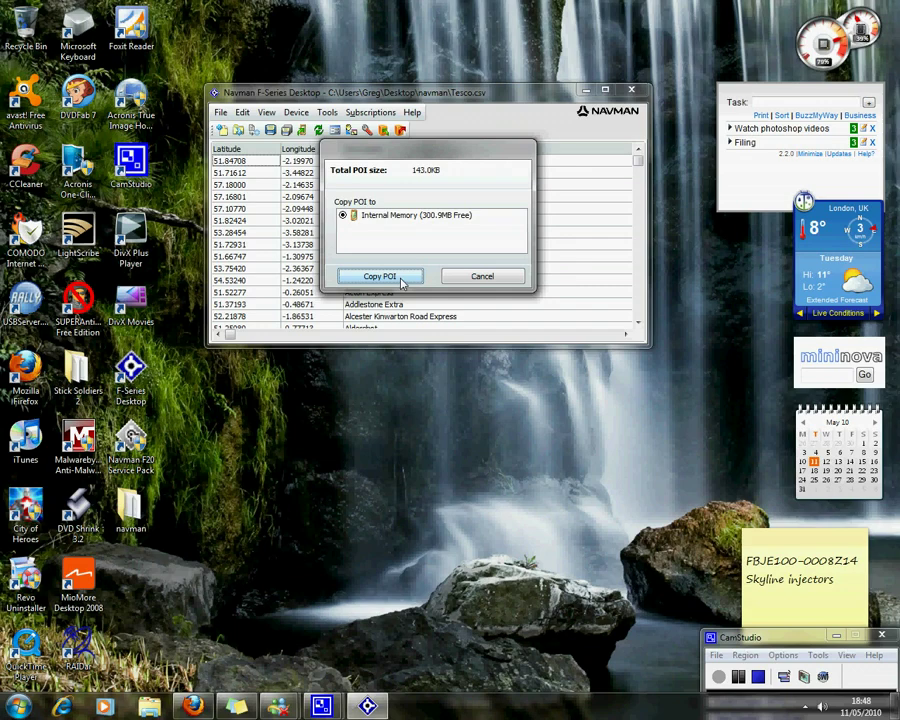
{"action": "left_click", "coordinate": [401, 277]}
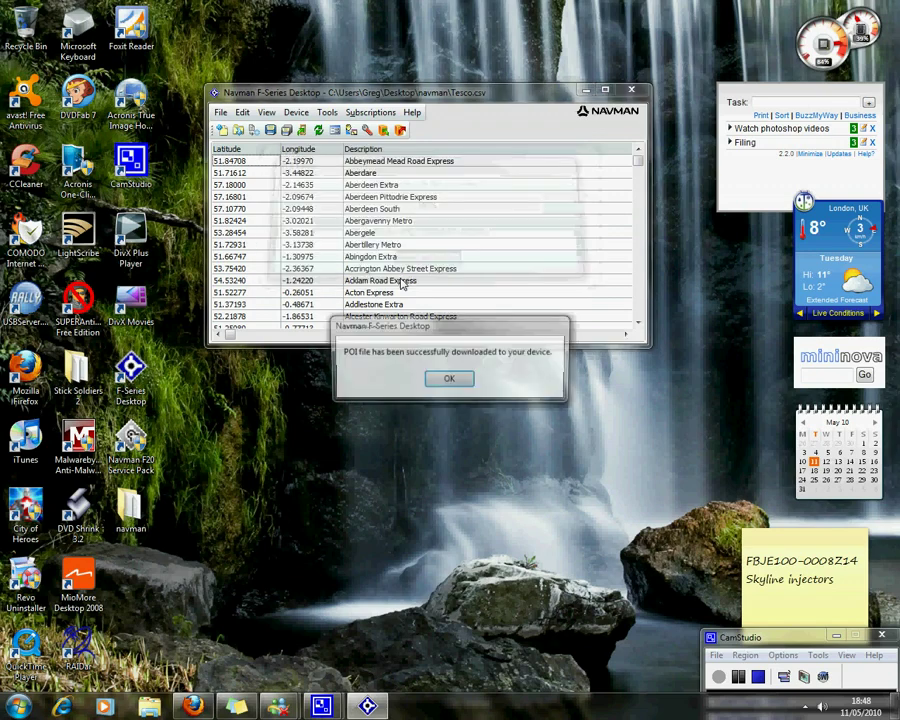
{"action": "left_click", "coordinate": [450, 379]}
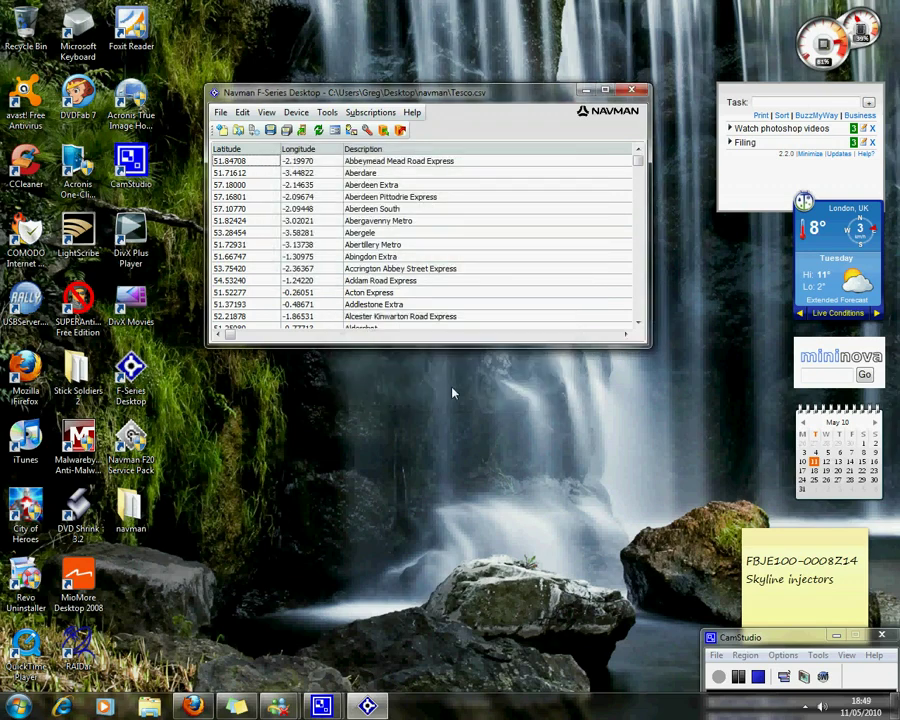